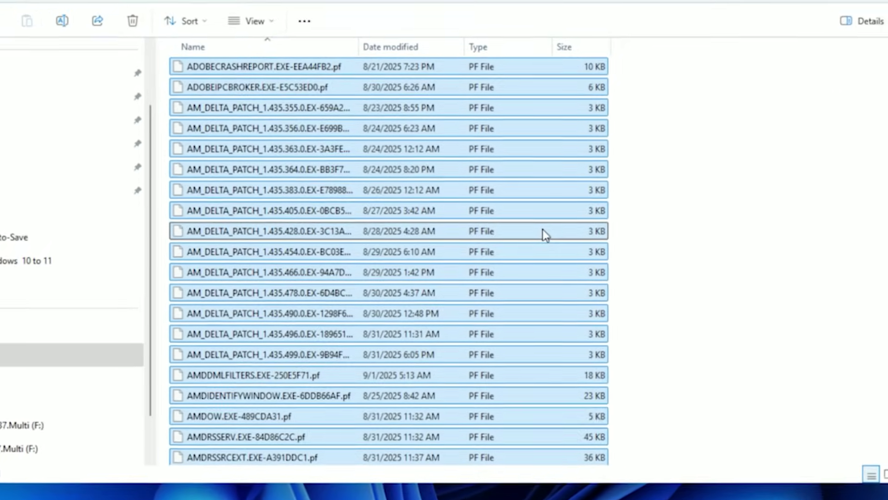
# Permanently delete the selected Prefetch files and confirm Disk Cleanup's file deletion
pyautogui.hotkey('shift', 'Delete')
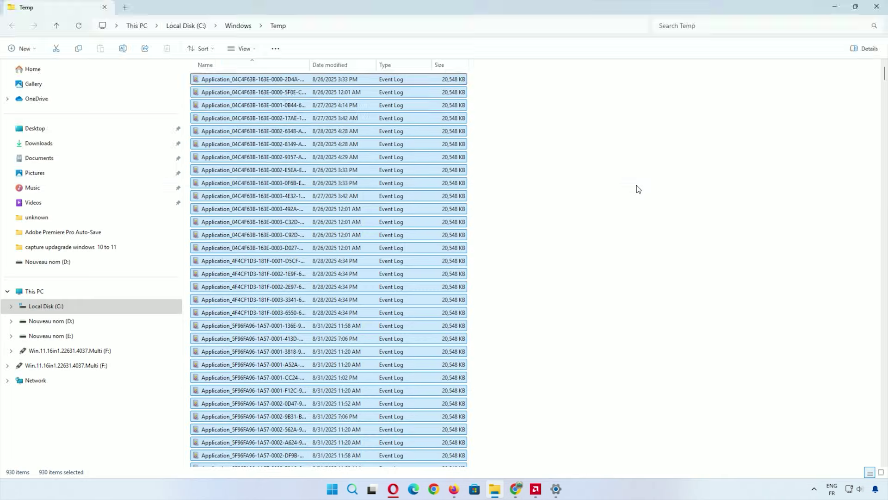
pyautogui.hotkey('shift', 'Delete')
pyautogui.press('Return')
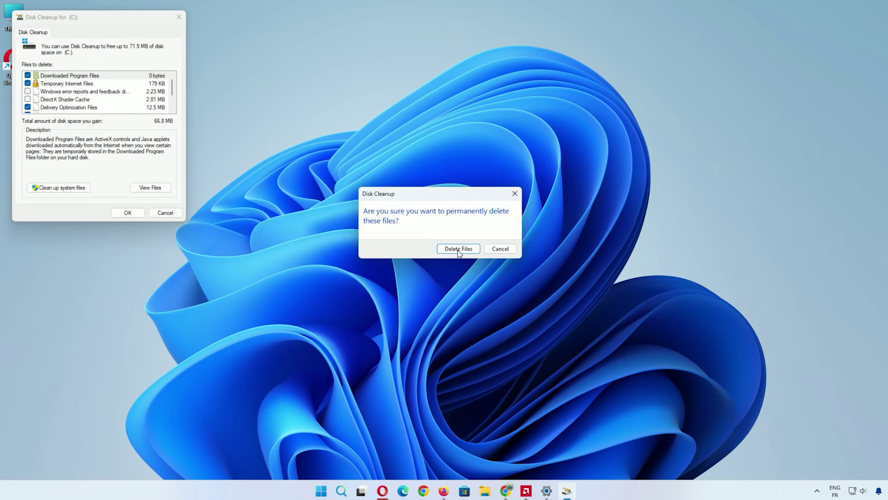
pyautogui.click(458, 249)
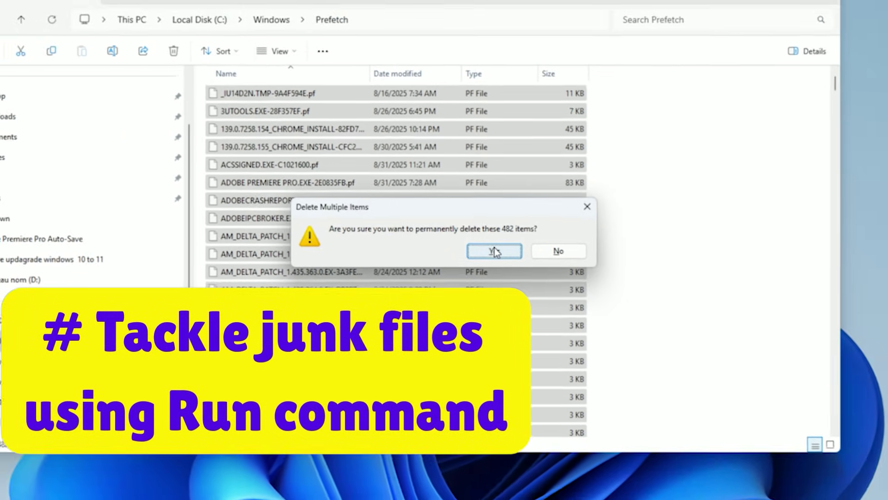
pyautogui.click(505, 252)
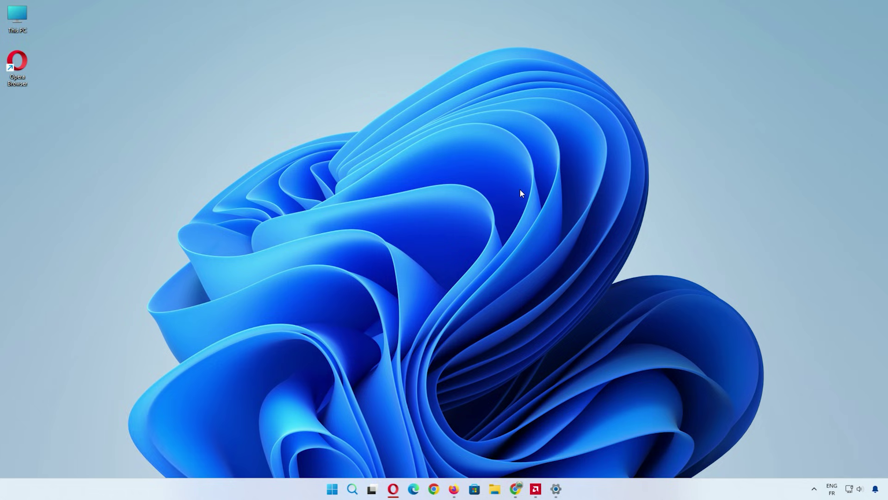
# Open the Prefetch folder from the Run box by typing 'prefe'
pyautogui.press('super+r')
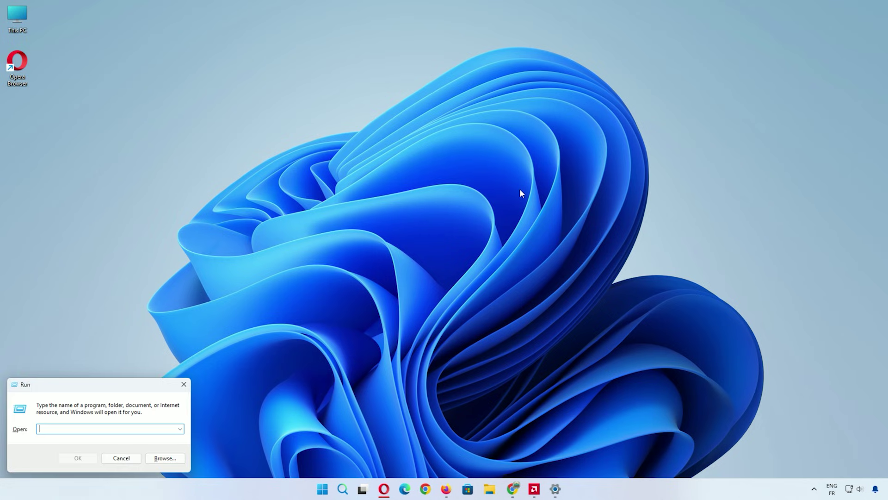
pyautogui.write('pr')
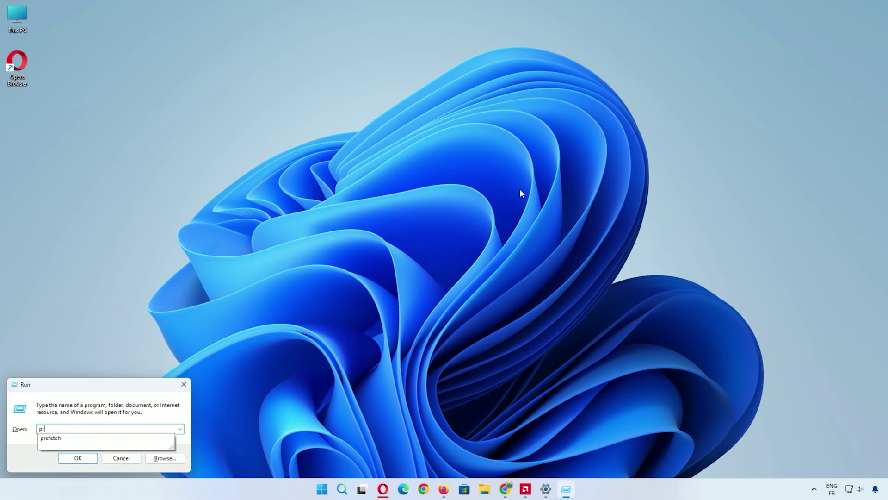
pyautogui.write('efetch')
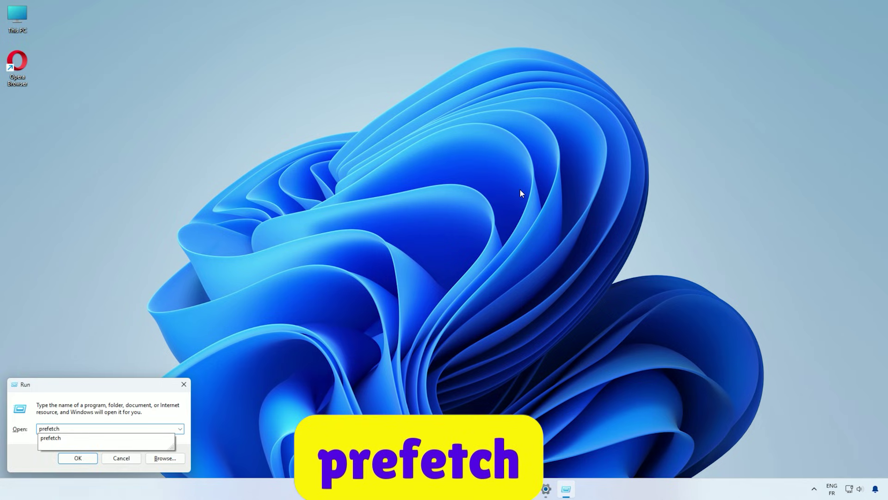
pyautogui.press('Return')
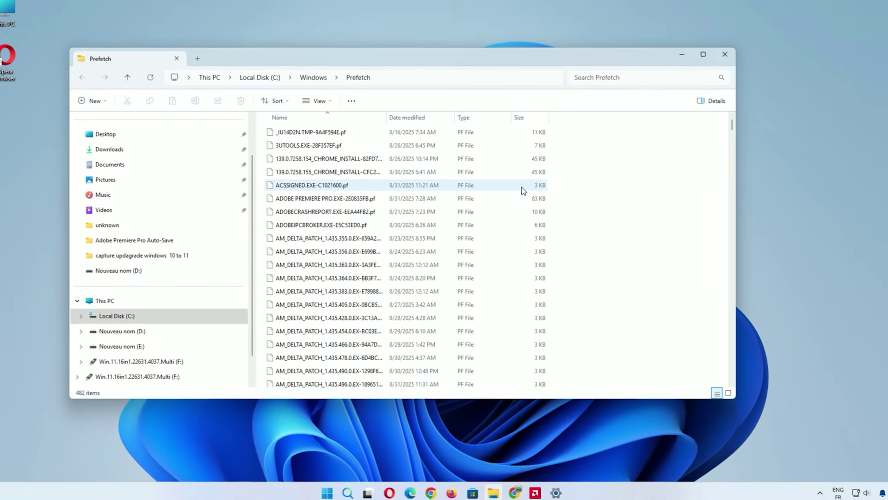
# Select all 482 Prefetch files and permanently delete them
pyautogui.hotkey('ctrl', 'a')
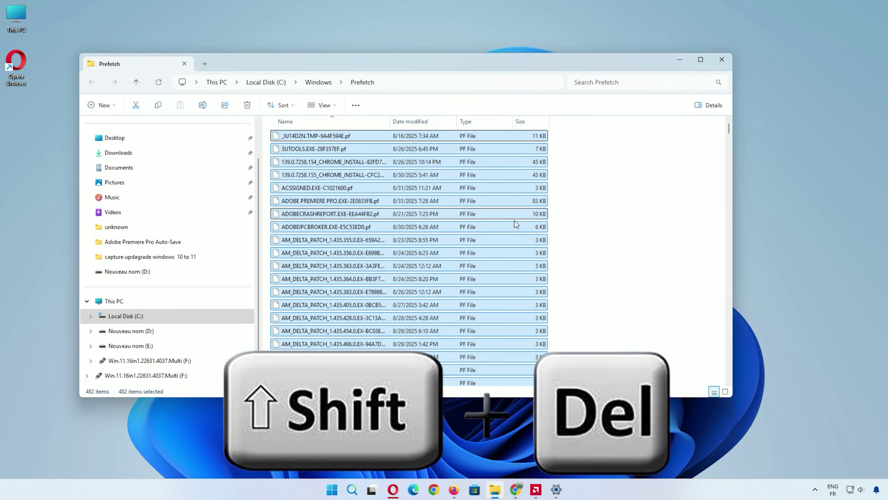
pyautogui.scroll(-10, 515, 220)
pyautogui.scroll(10, 508, 239)
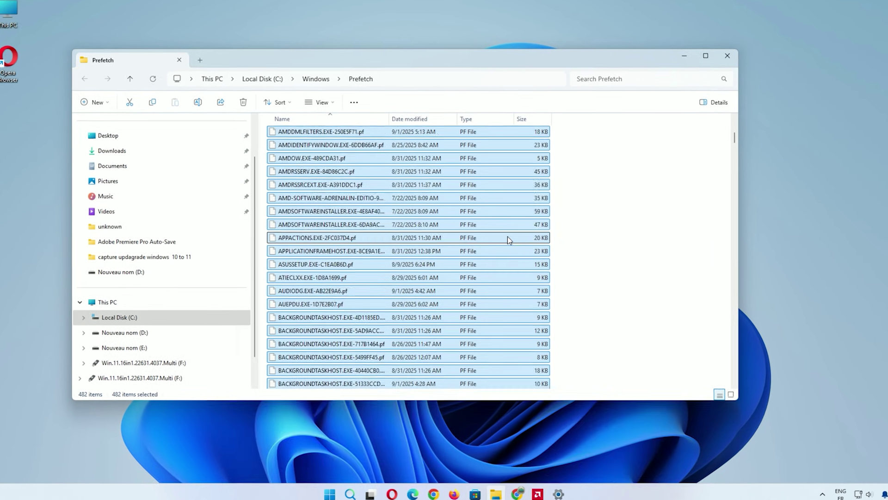
pyautogui.scroll(2, 509, 238)
pyautogui.hotkey('shift', 'Delete')
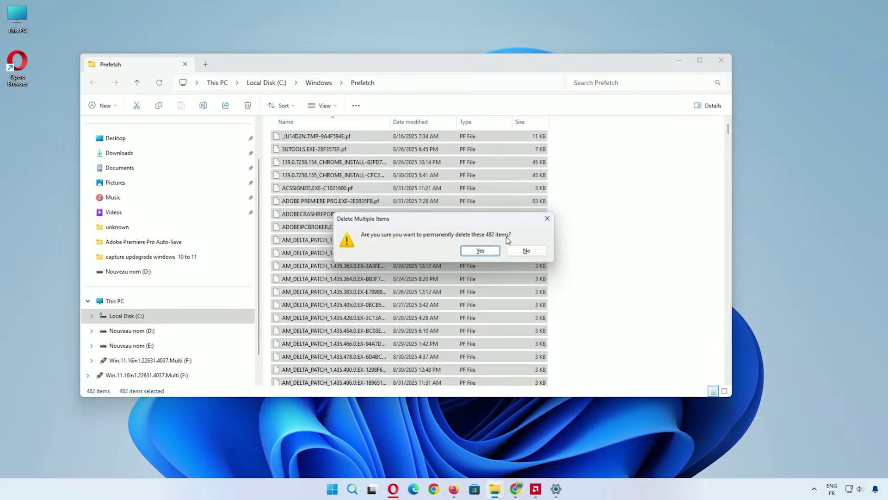
pyautogui.click(480, 251)
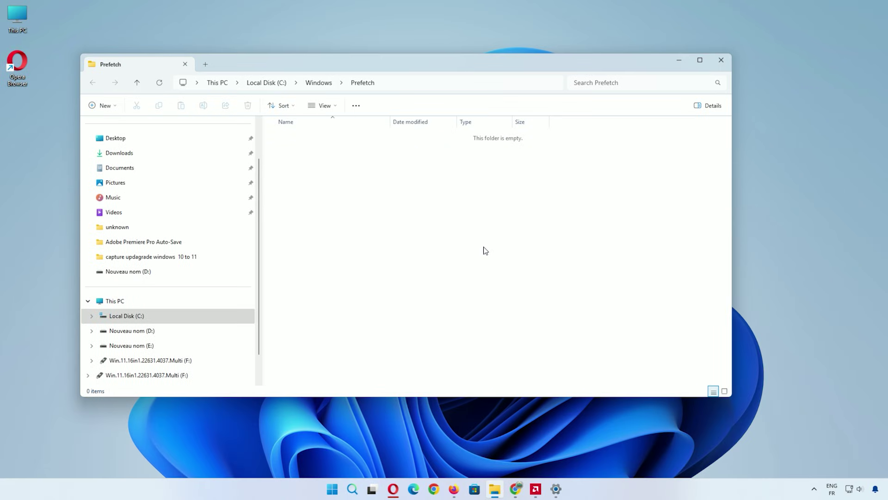
# Close Prefetch and open the Windows Temp folder by running 'temp'
pyautogui.click(721, 60)
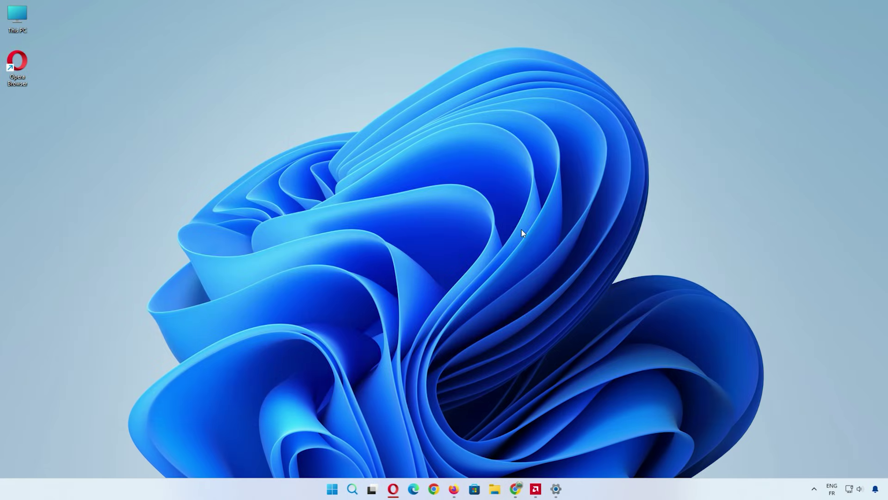
pyautogui.press('super+r')
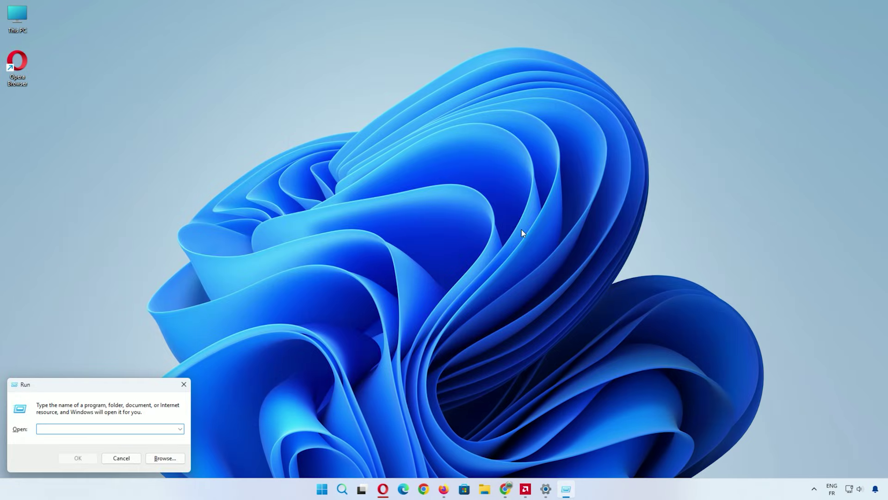
pyautogui.write('t')
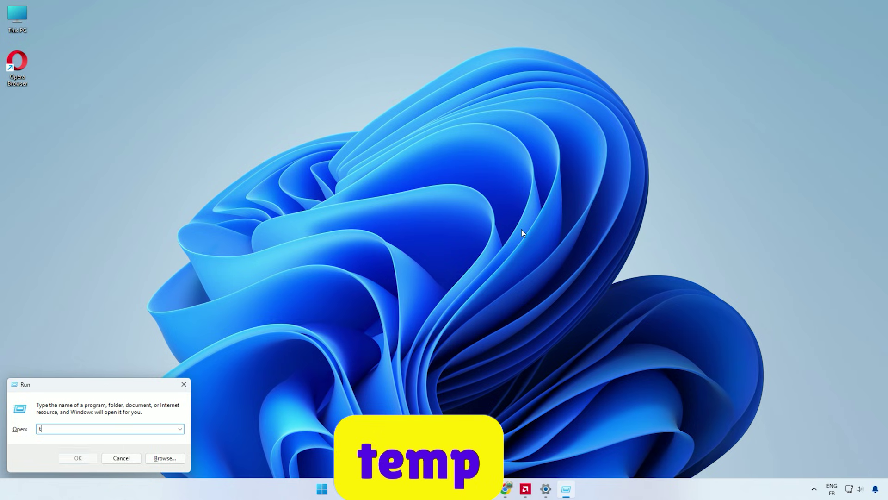
pyautogui.write('emp')
pyautogui.press('Return')
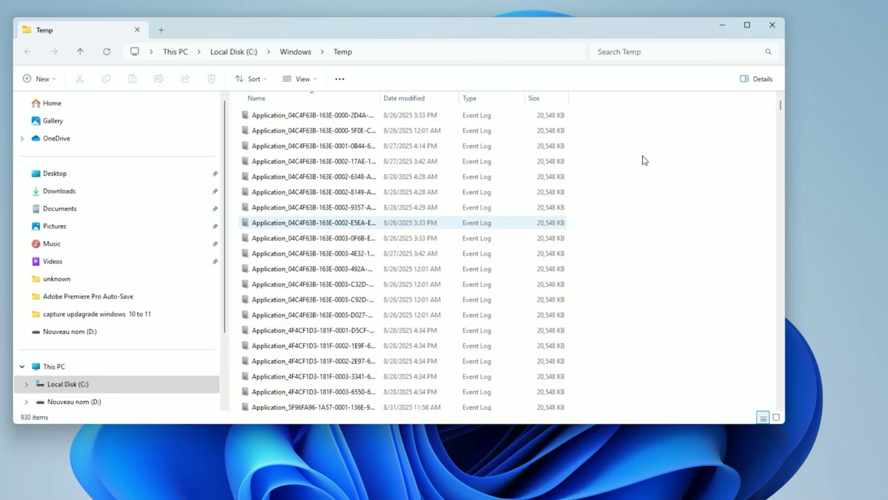
# Permanently delete all 930 Temp files, dismiss the File In Use warning, and close Explorer
pyautogui.click(707, 54)
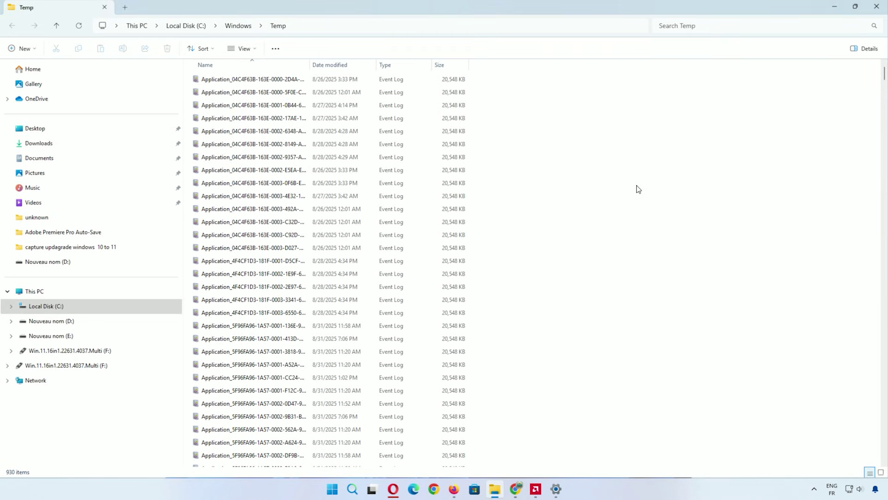
pyautogui.hotkey('ctrl', 'a')
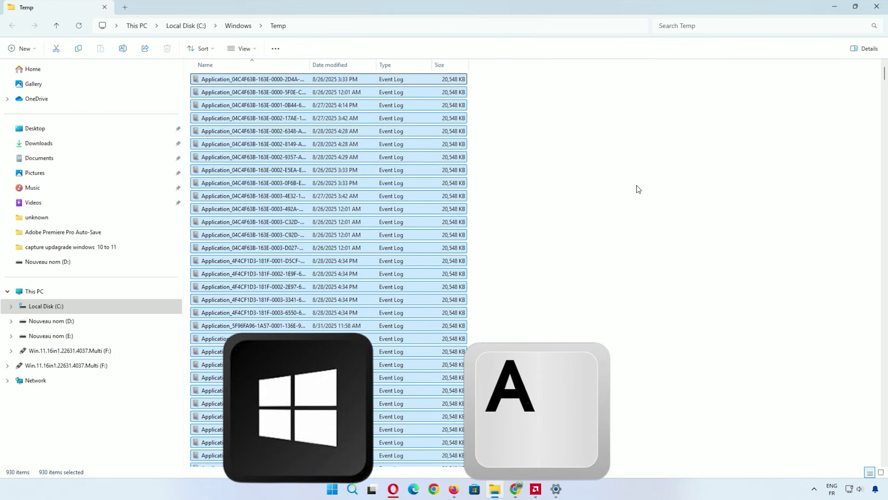
pyautogui.hotkey('shift', 'Delete')
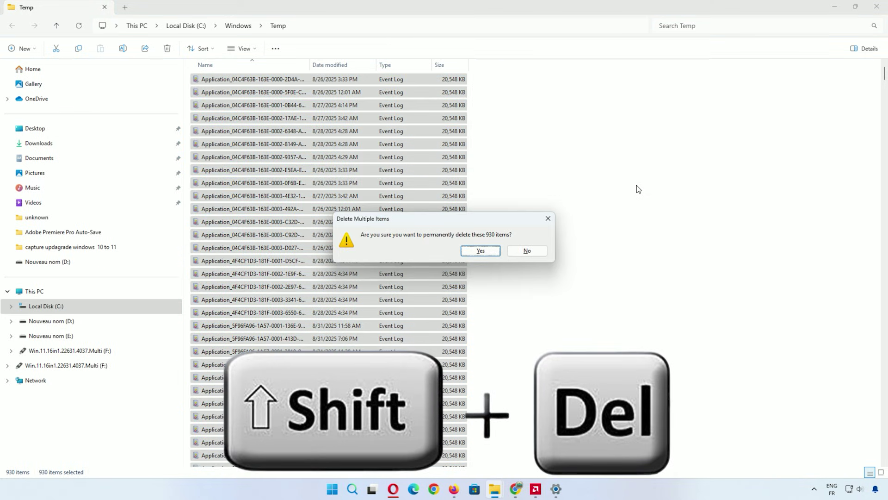
pyautogui.press('Return')
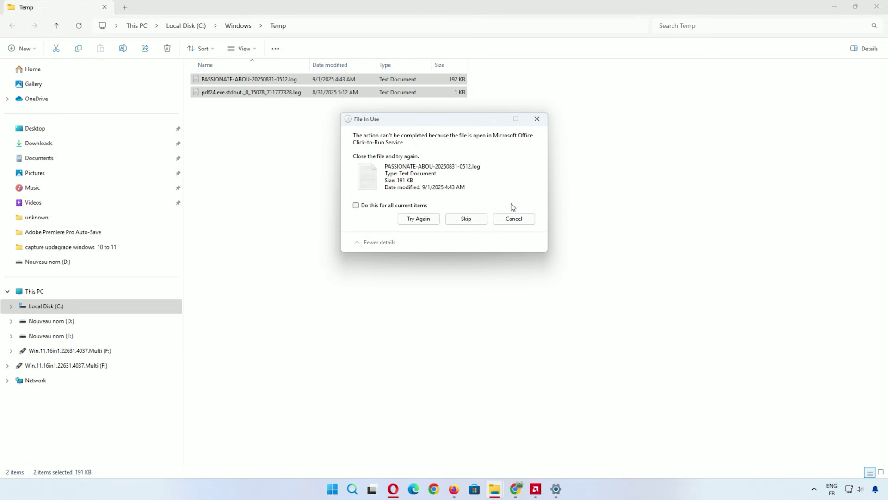
pyautogui.click(407, 217)
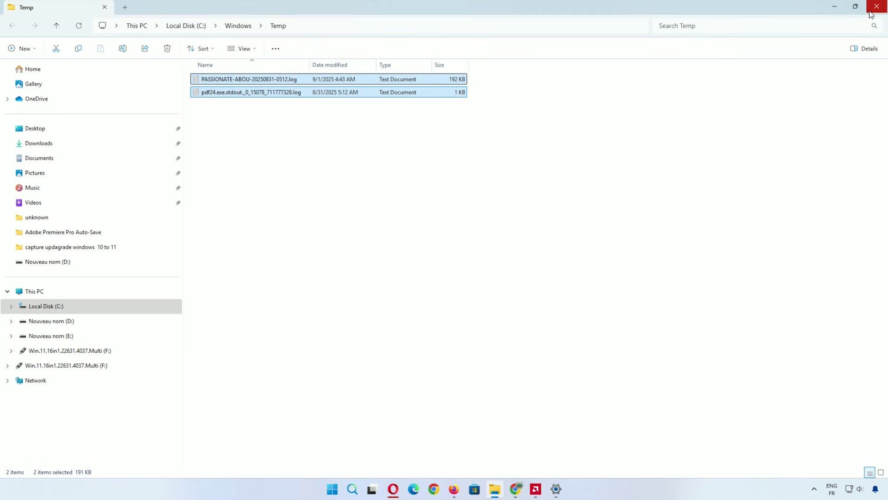
pyautogui.click(871, 11)
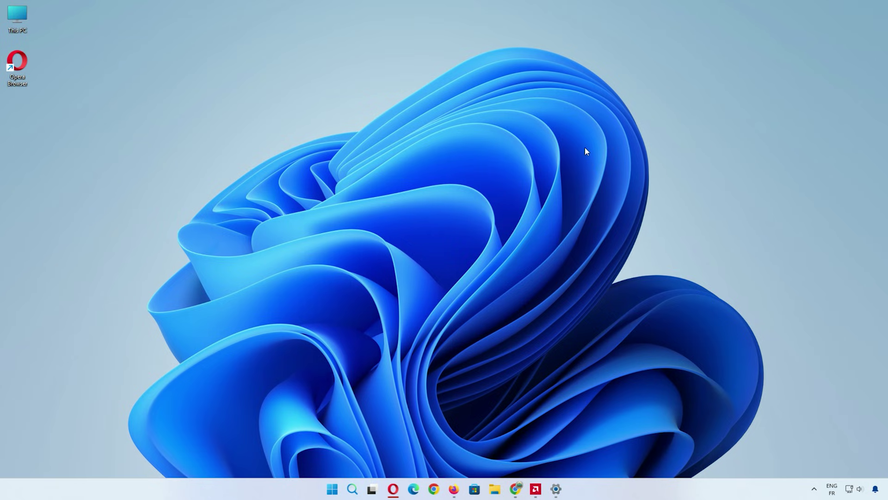
# Open the user's %temp% folder from the Run box
pyautogui.press('super+r')
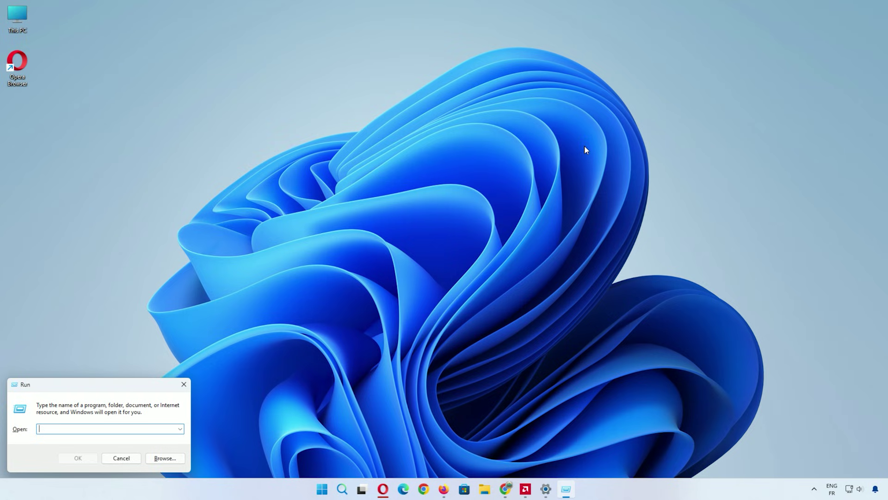
pyautogui.write('%temp%')
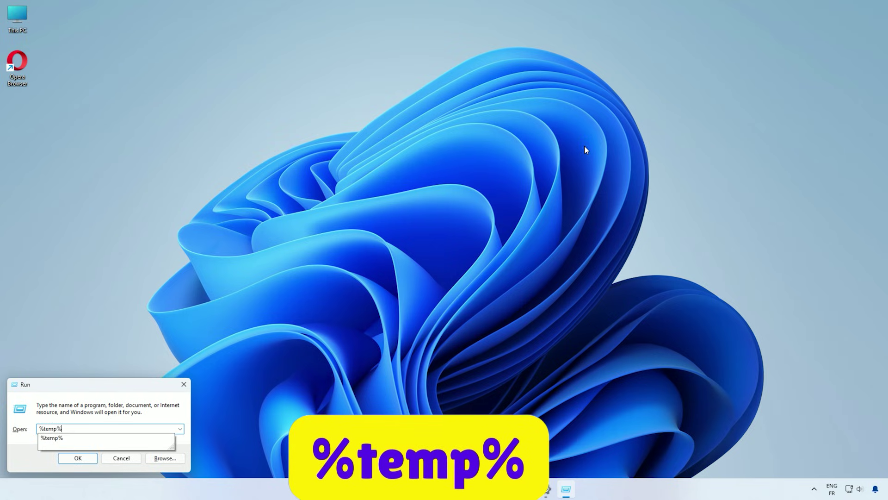
pyautogui.press('Escape')
pyautogui.press('Return')
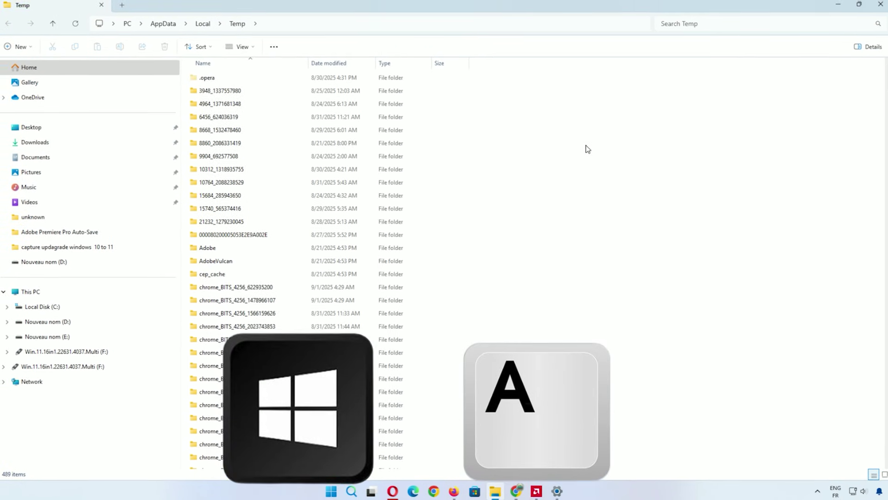
# Permanently delete all 489 temp items, skipping every in-use file, then close the window
pyautogui.hotkey('ctrl', 'a')
pyautogui.scroll(-10, 522, 205)
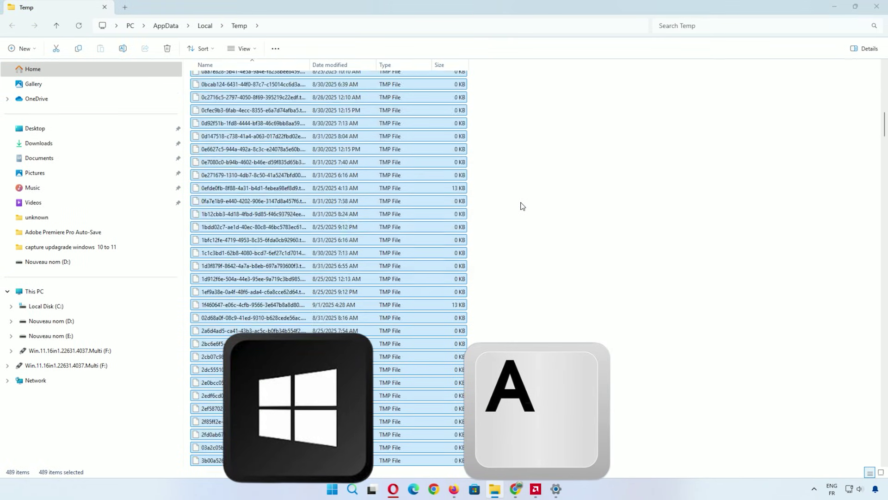
pyautogui.hotkey('shift', 'Delete')
pyautogui.press('Return')
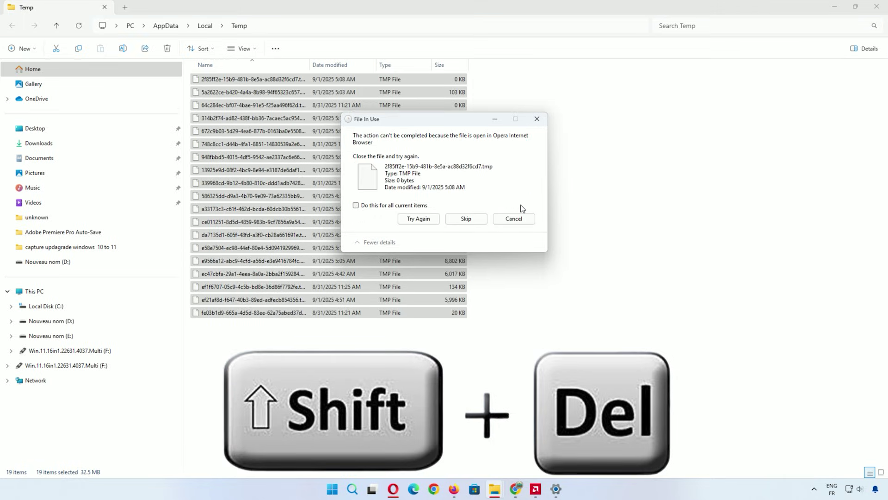
pyautogui.click(356, 205)
pyautogui.click(465, 219)
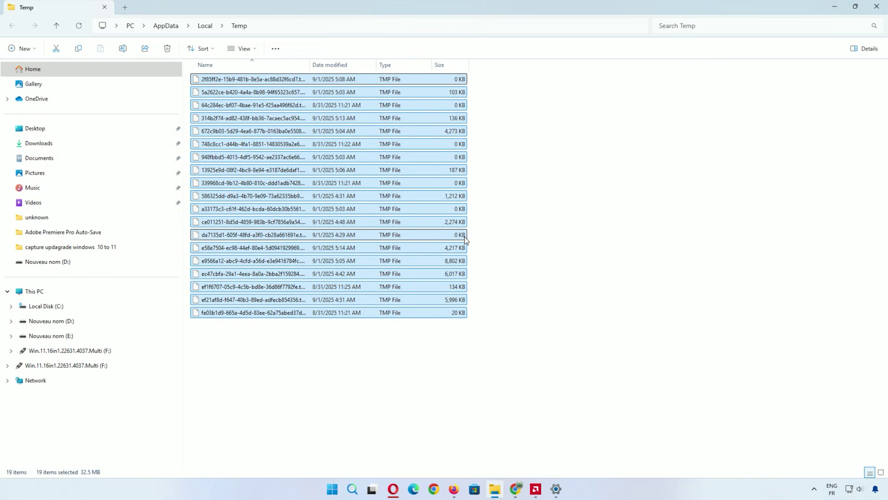
pyautogui.click(517, 229)
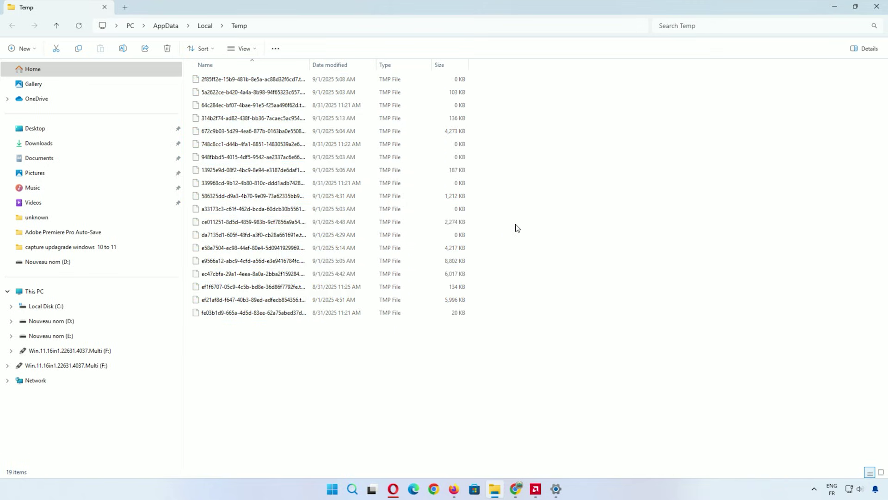
pyautogui.click(879, 6)
# Launch Disk Cleanup and scan drive (C:)
pyautogui.press('super+r')
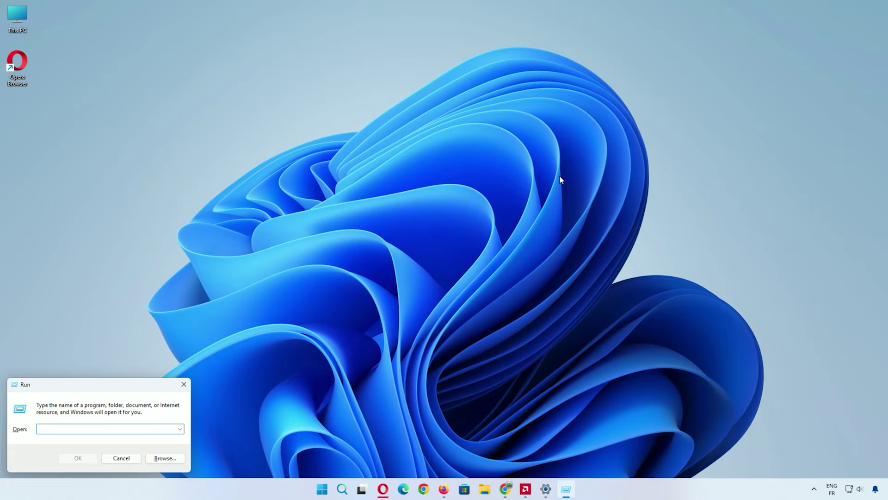
pyautogui.write('cleanmgr')
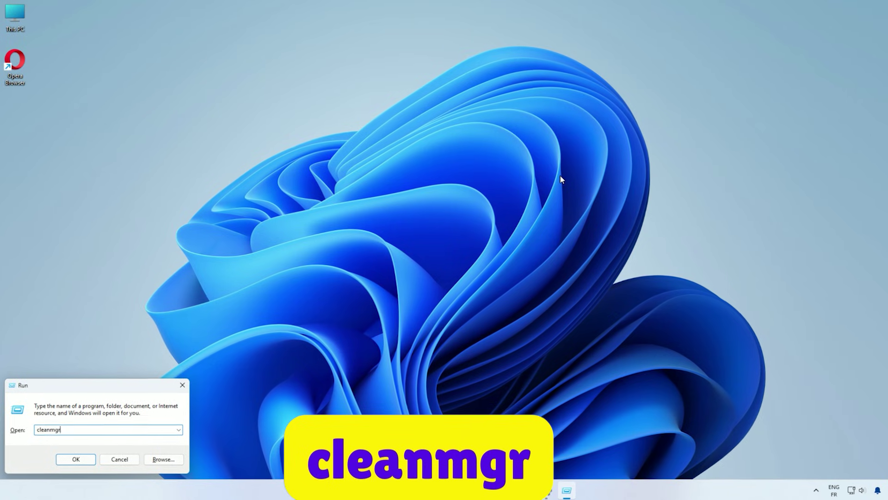
pyautogui.press('Return')
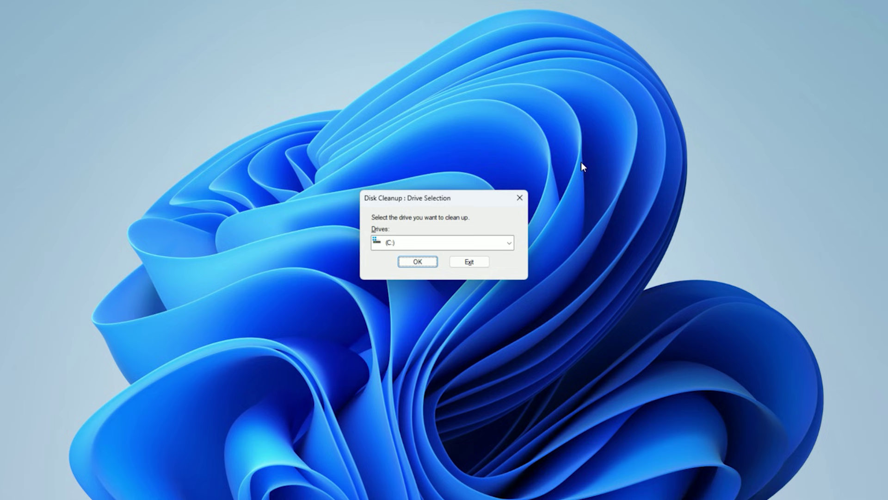
pyautogui.click(452, 240)
pyautogui.click(388, 254)
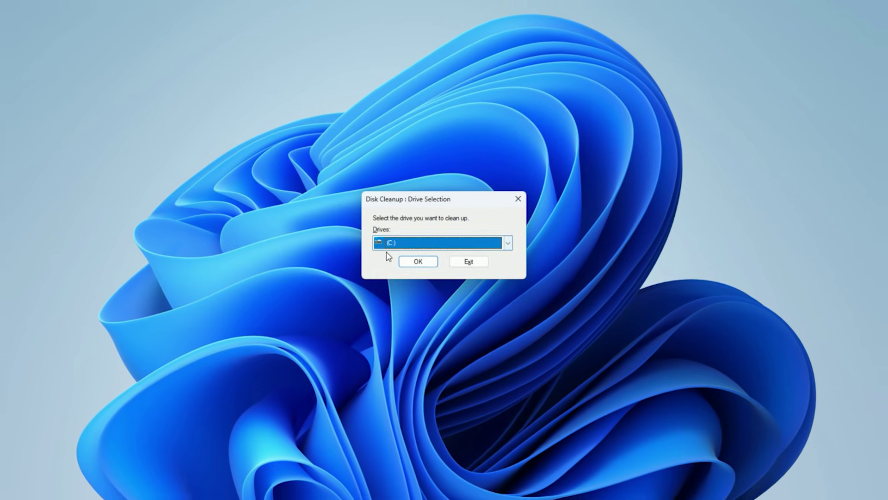
pyautogui.click(419, 260)
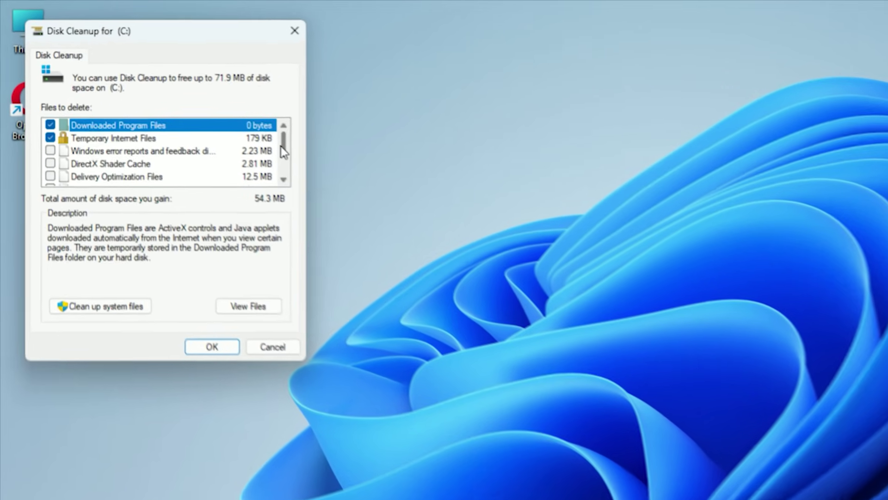
# Delete Recycle Bin, Delivery Optimization Files and Temporary Internet Files, about 66.8 MB
pyautogui.moveTo(281, 146); pyautogui.dragTo(283, 178)
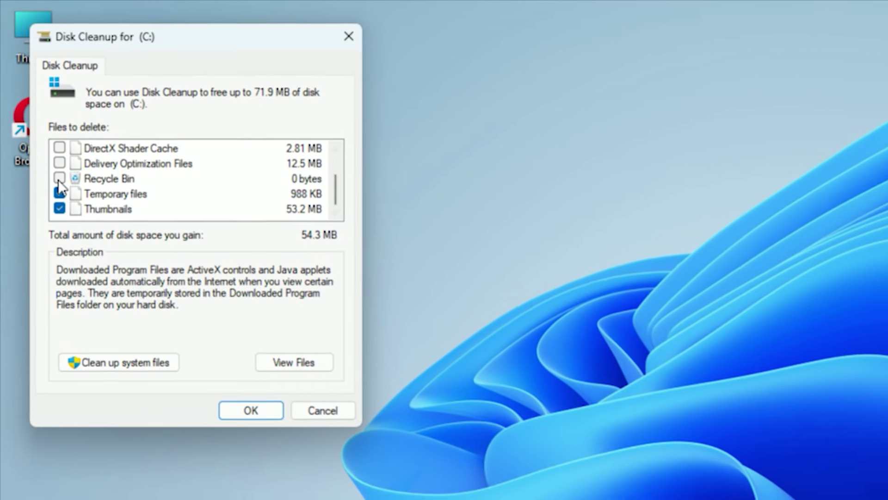
pyautogui.click(59, 178)
pyautogui.click(59, 163)
pyautogui.scroll(2, 74, 181)
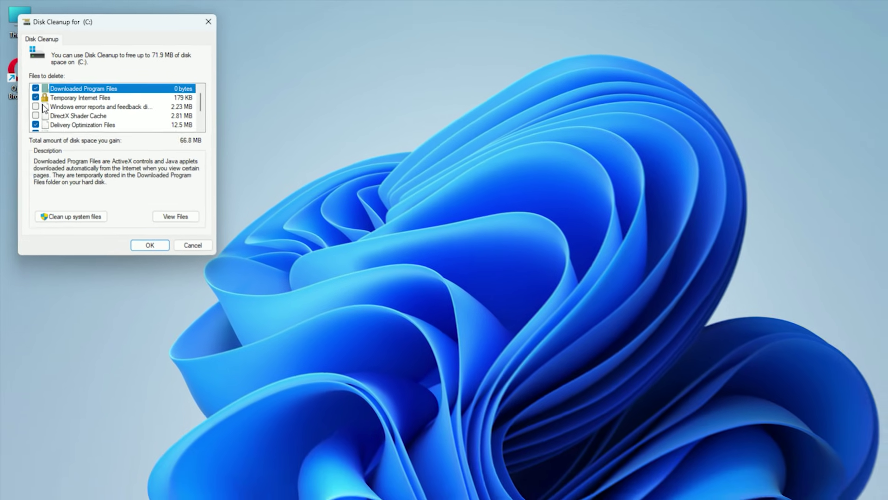
pyautogui.click(40, 110)
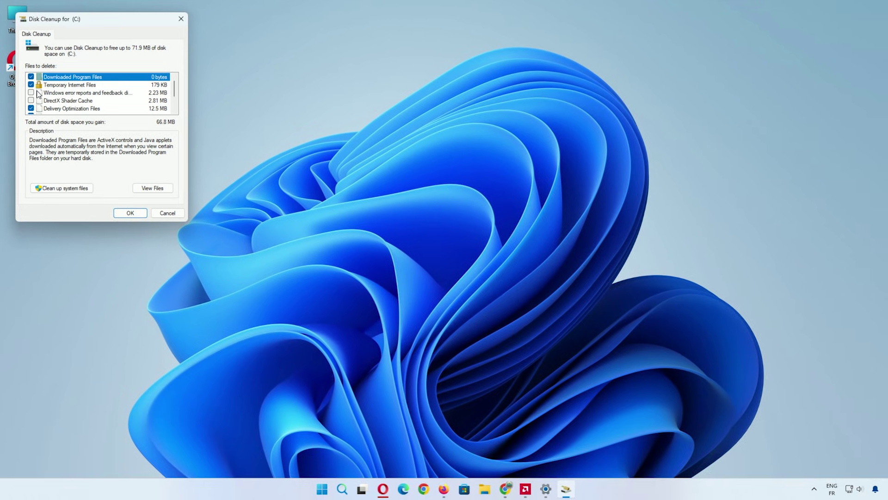
pyautogui.scroll(-2, 38, 94)
pyautogui.scroll(2, 39, 93)
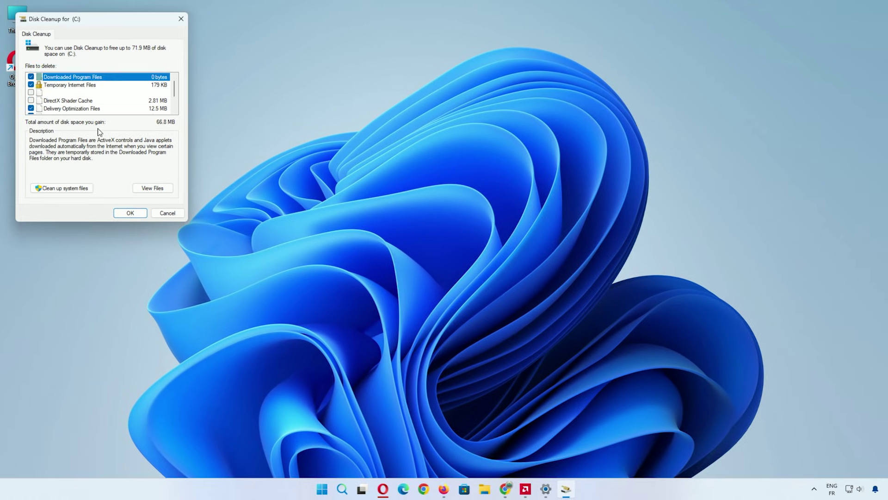
pyautogui.click(131, 212)
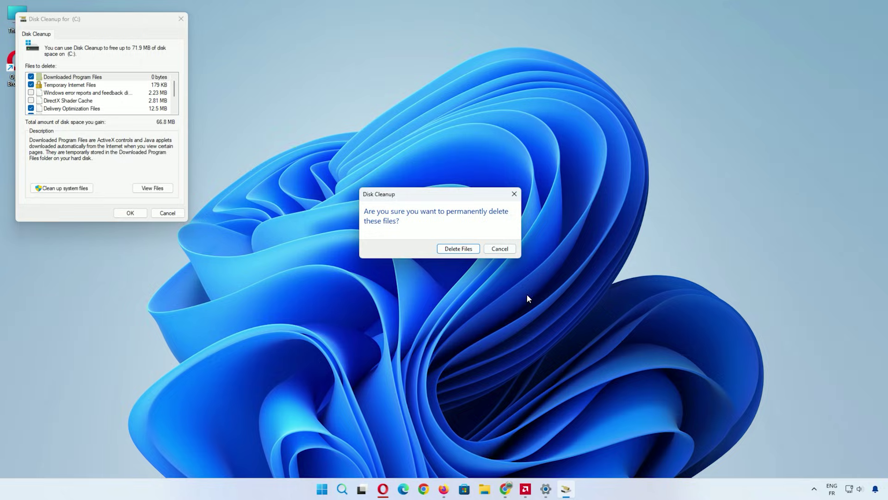
pyautogui.click(460, 249)
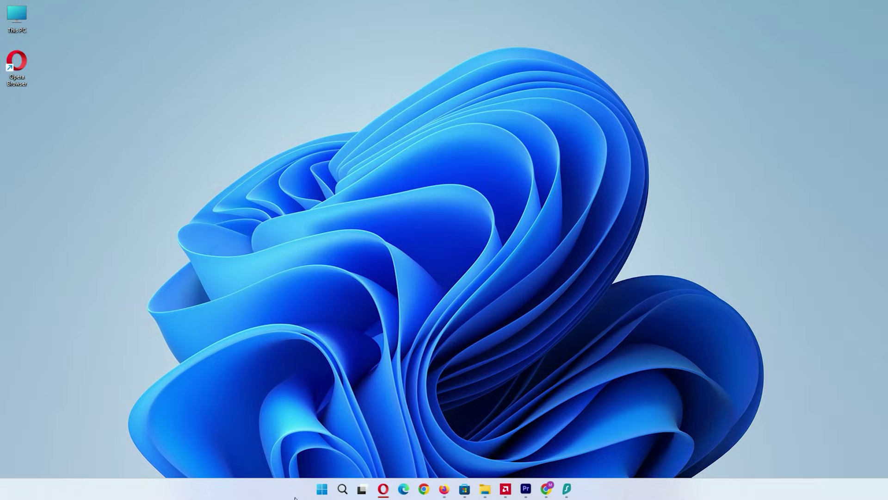
# Open Storage settings and toggle Storage Sense off and back on
pyautogui.click(319, 491)
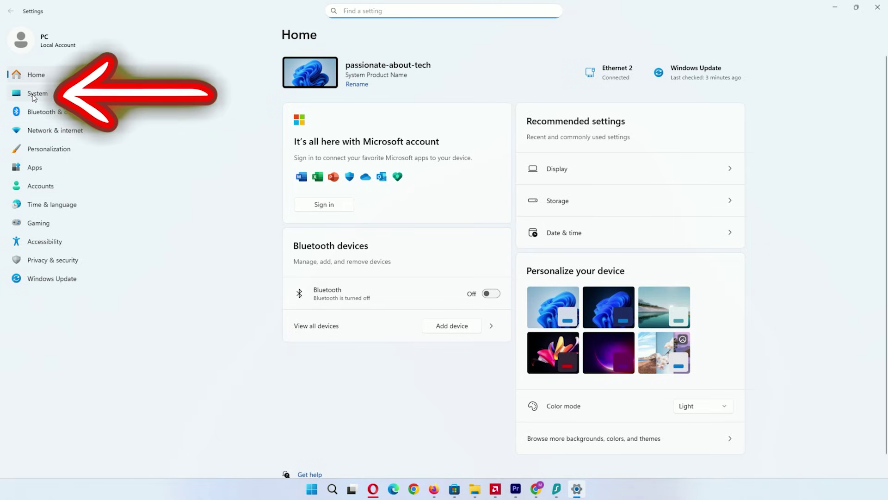
pyautogui.click(33, 95)
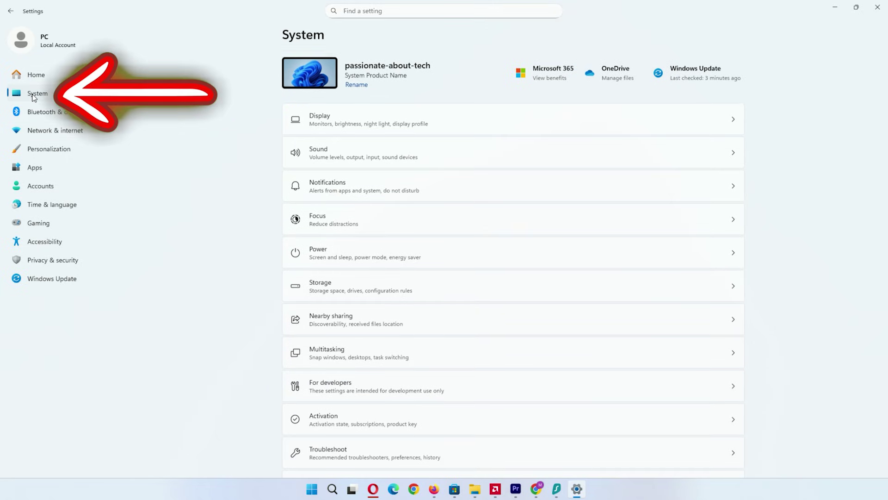
pyautogui.click(546, 286)
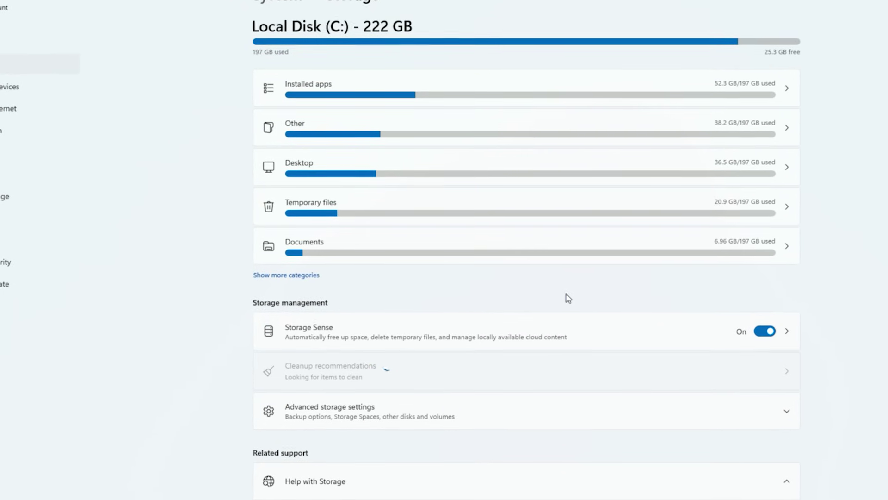
pyautogui.click(766, 332)
pyautogui.click(765, 334)
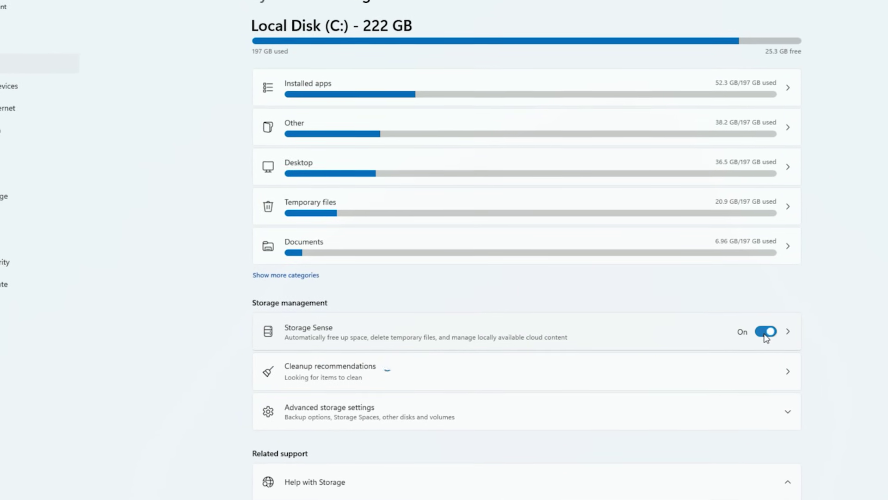
# Clean up the recommended 2.85 MB of recovery logs and temporary installation files
pyautogui.click(499, 377)
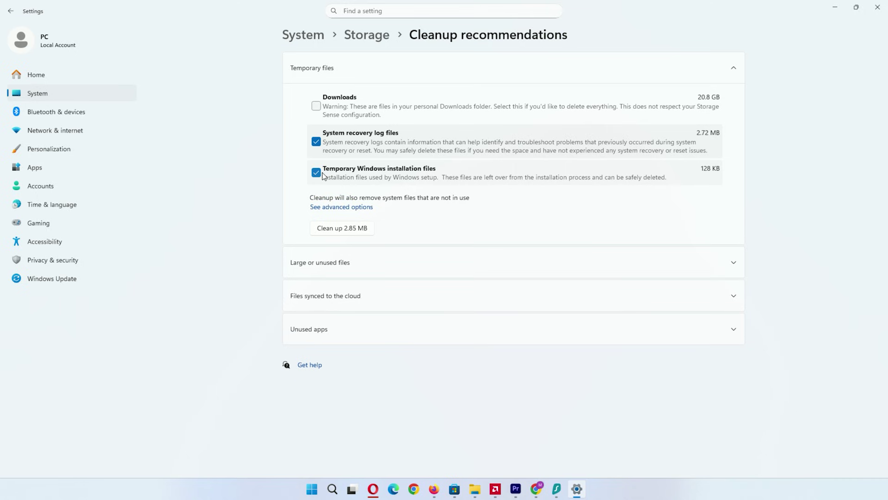
pyautogui.click(329, 228)
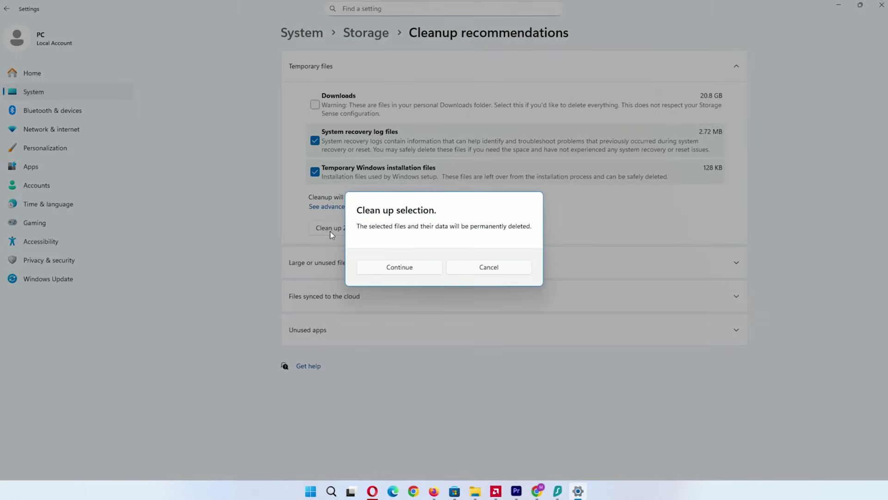
pyautogui.click(407, 269)
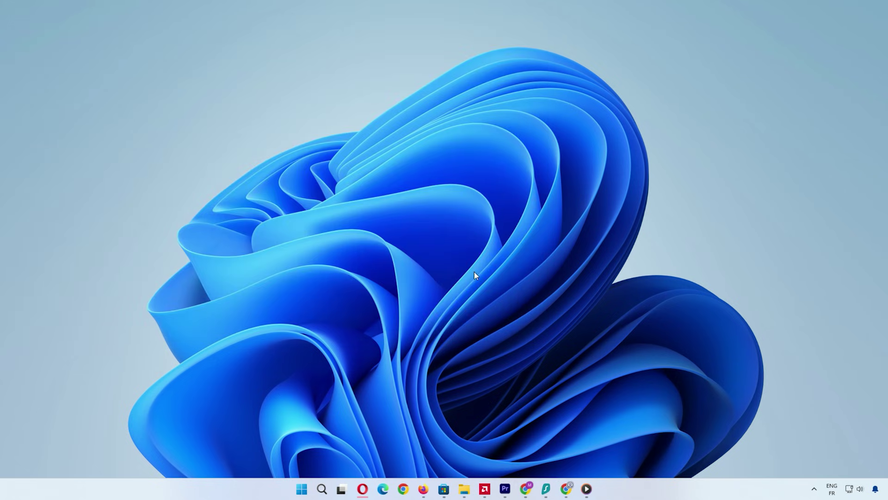
# Launch Command Prompt with cmd and run ipconfig/flushdns
pyautogui.press('super+r')
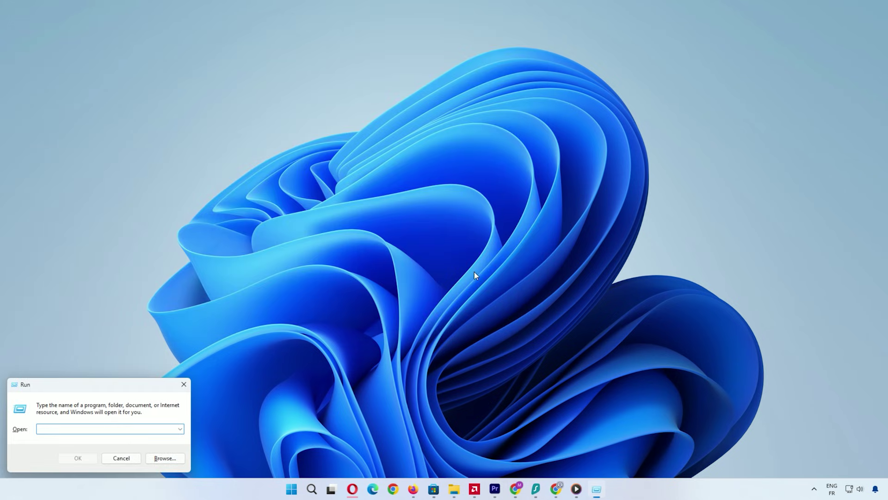
pyautogui.write('cmd')
pyautogui.press('Return')
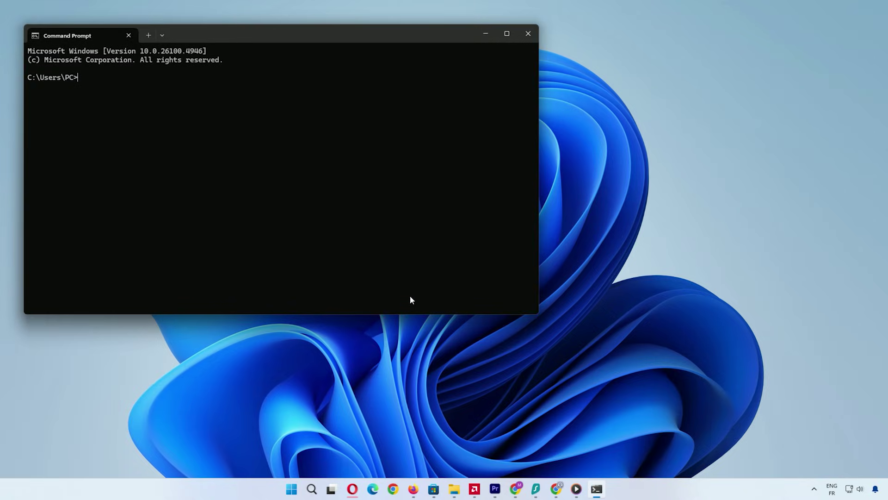
pyautogui.write('ipconfig')
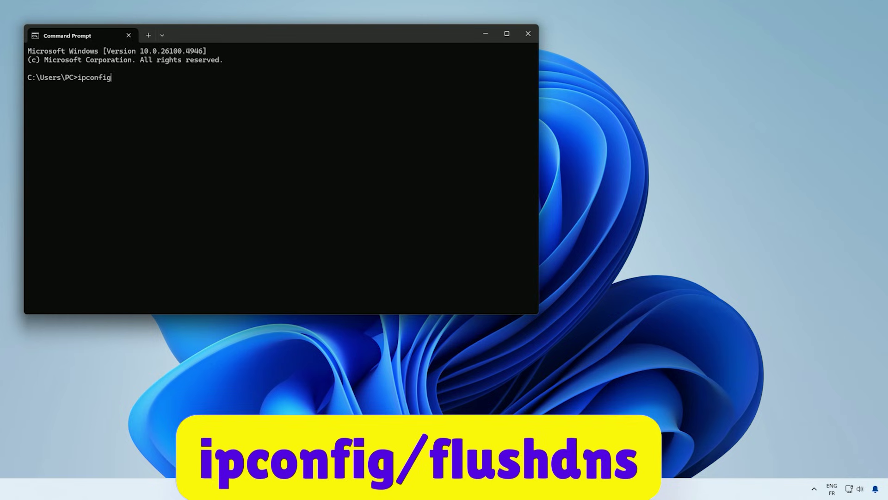
pyautogui.write('/flushdns')
pyautogui.press('Return')
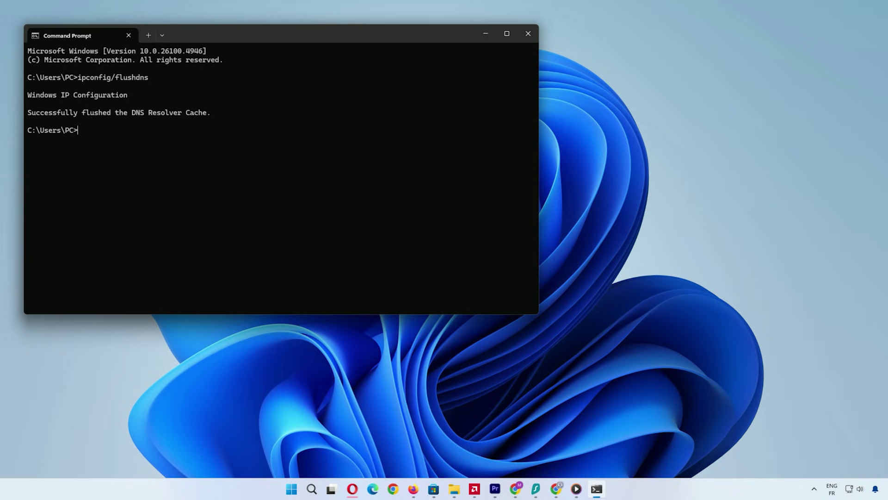
# Delete Chrome's browsing history, cookies and cached files with Time range set to All time
pyautogui.click(528, 34)
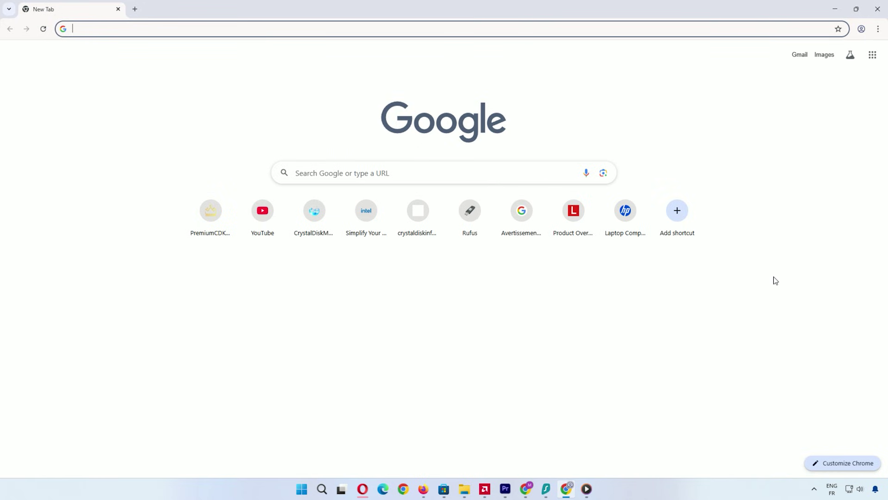
pyautogui.click(878, 30)
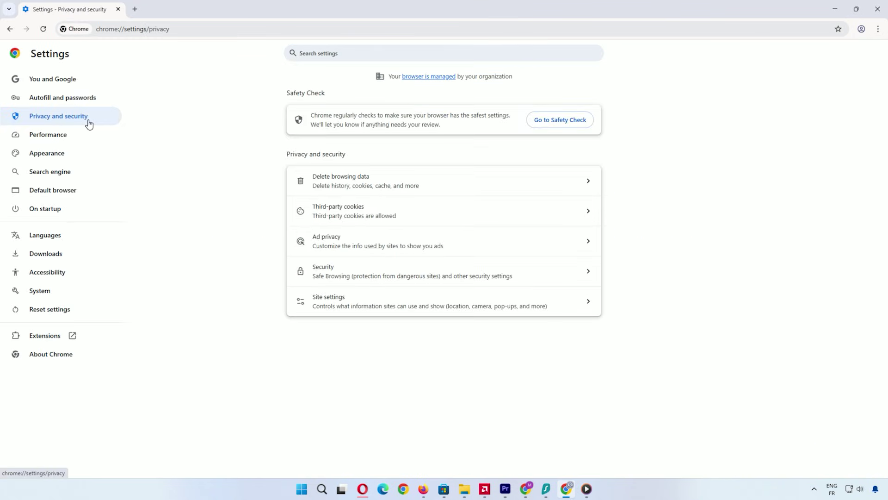
pyautogui.click(390, 185)
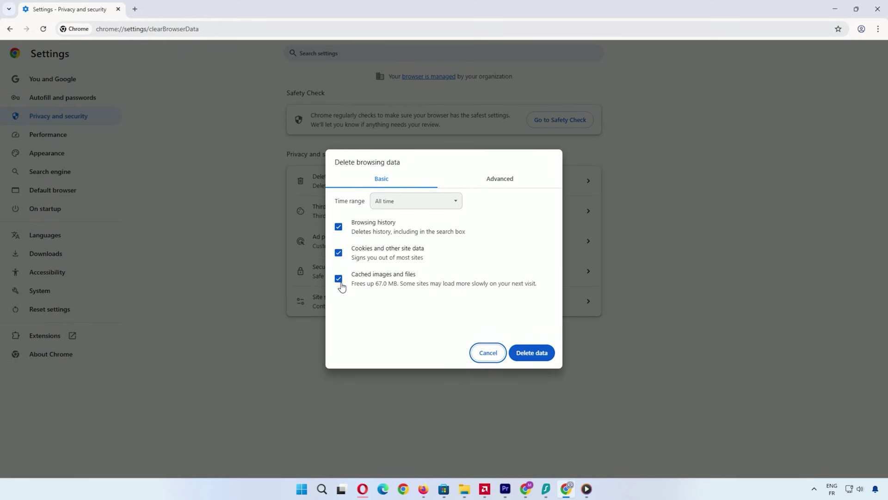
pyautogui.click(421, 203)
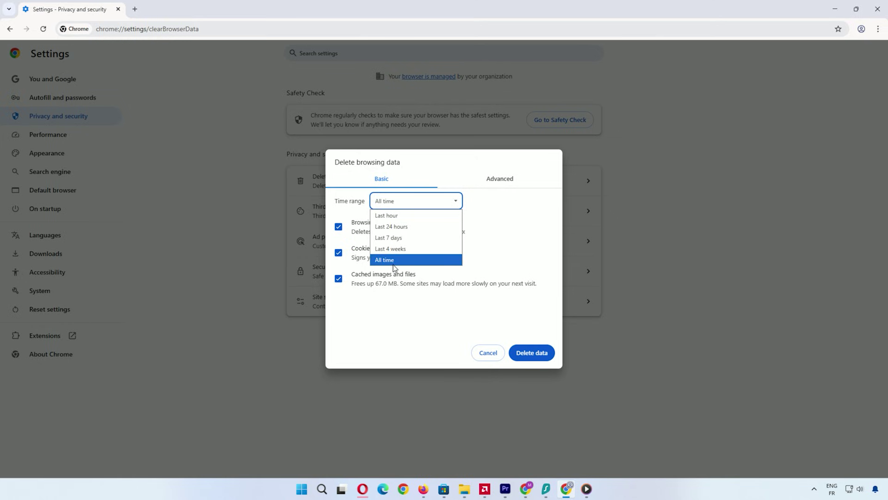
pyautogui.click(394, 261)
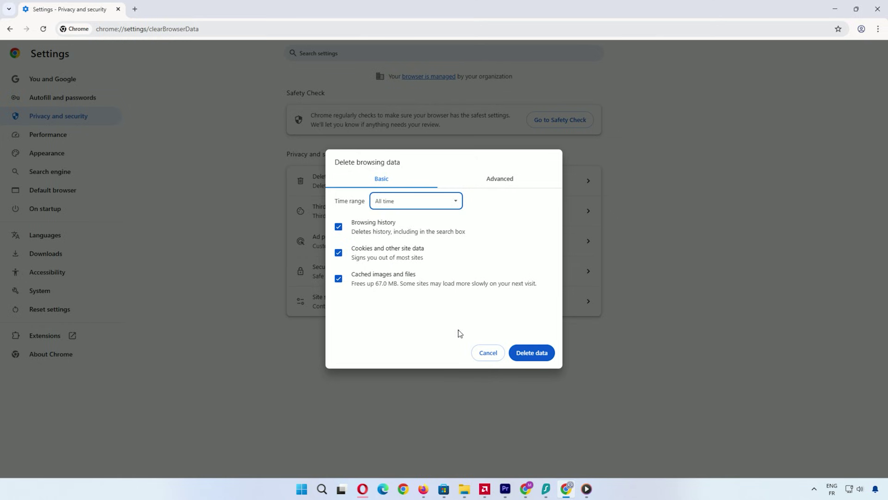
pyautogui.click(522, 354)
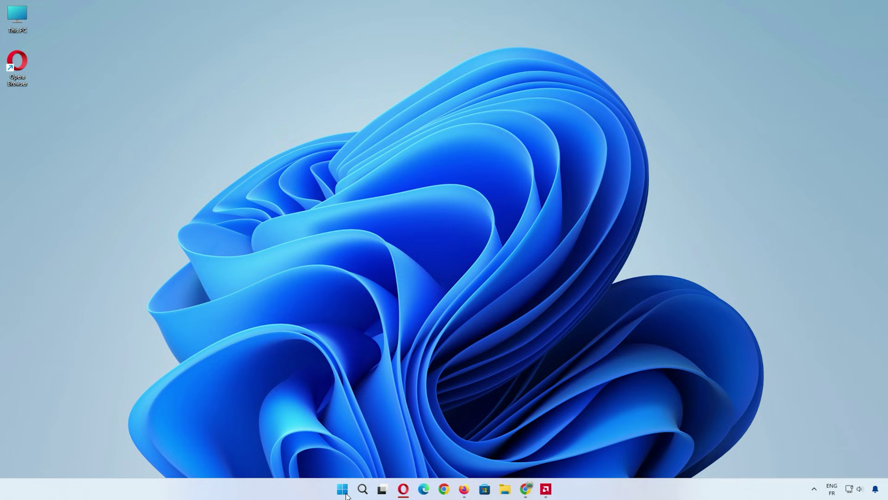
# Open Task Manager's Performance view and check Disk 1 (E:) then Disk 0 (C: D:)
pyautogui.click(342, 491)
pyautogui.click(561, 460)
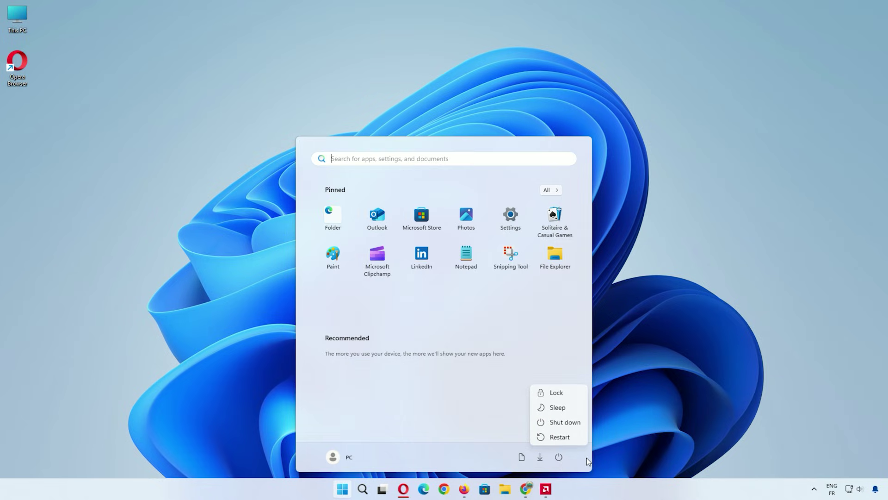
pyautogui.rightClick(673, 489)
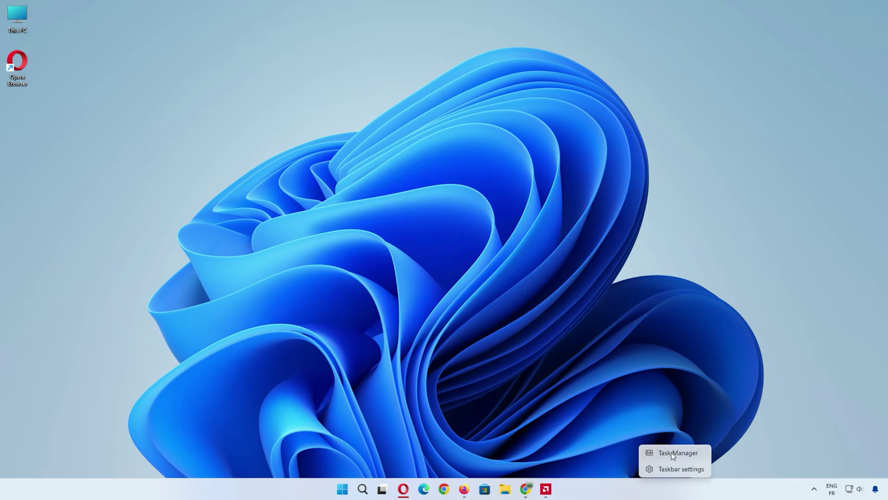
pyautogui.hotkey('ctrl', 'shift', 'Escape')
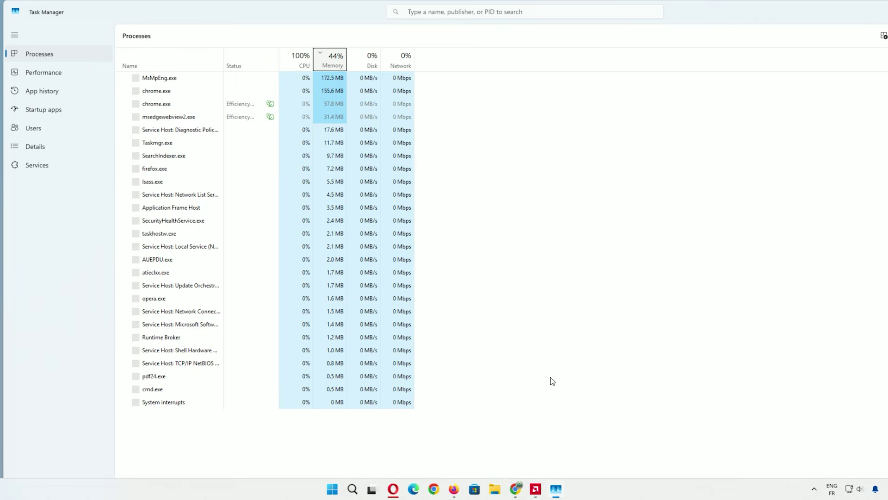
pyautogui.click(53, 79)
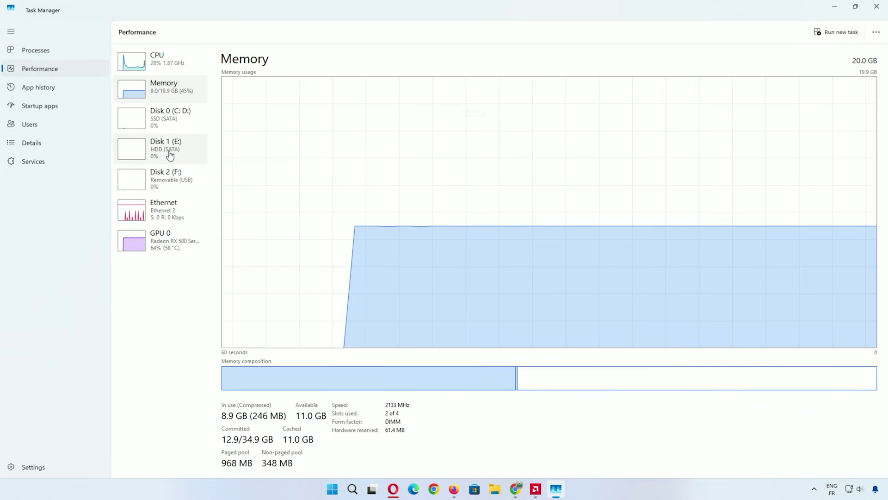
pyautogui.click(170, 155)
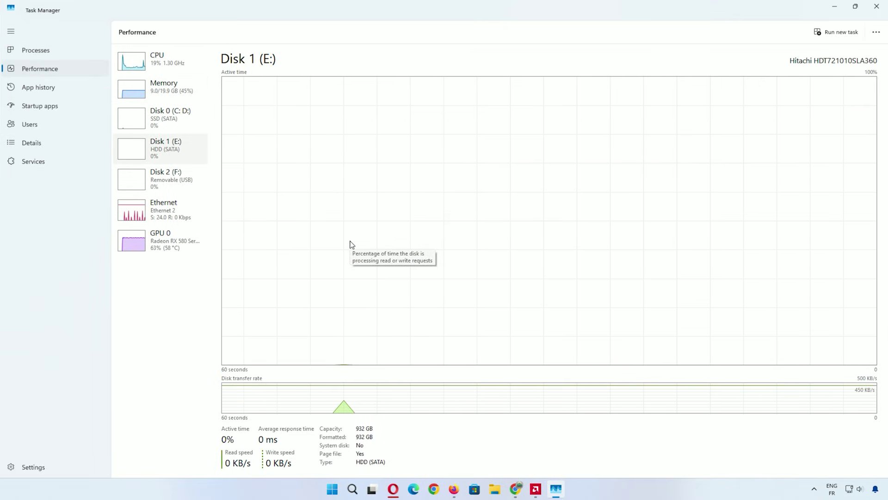
pyautogui.click(169, 124)
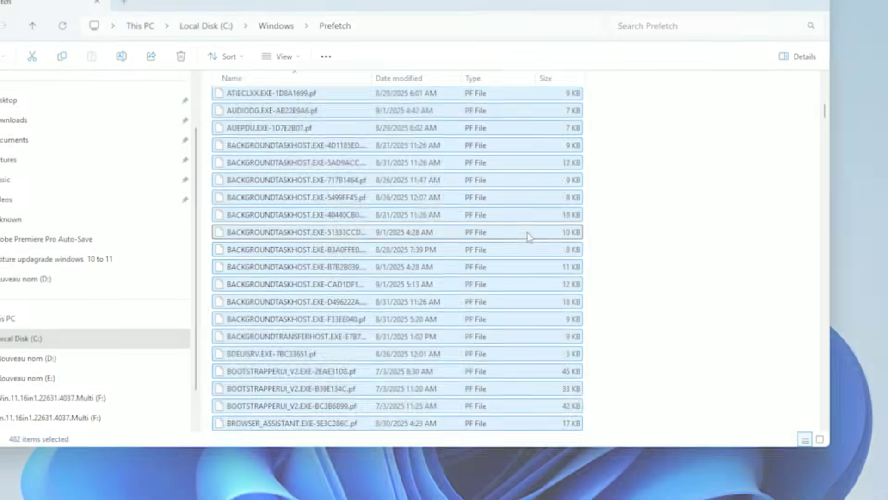
# Permanently delete the 482 selected Prefetch files
pyautogui.scroll(10, 532, 234)
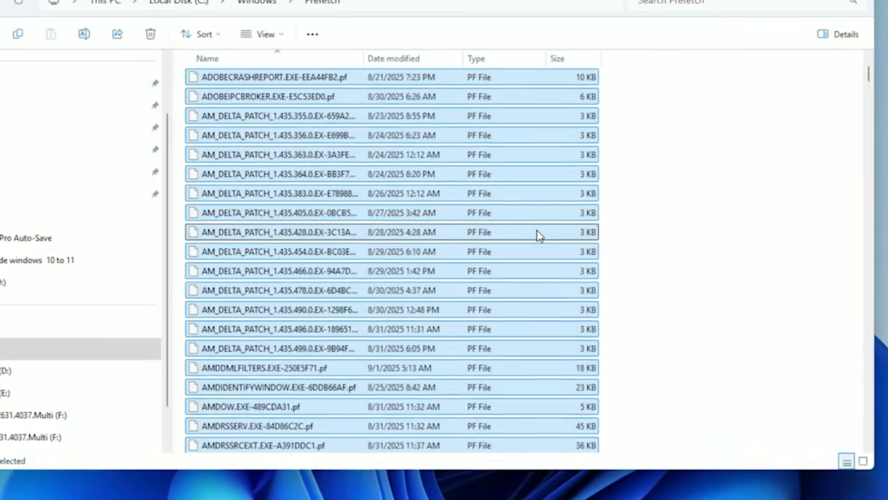
pyautogui.scroll(3, 536, 234)
pyautogui.hotkey('shift', 'Delete')
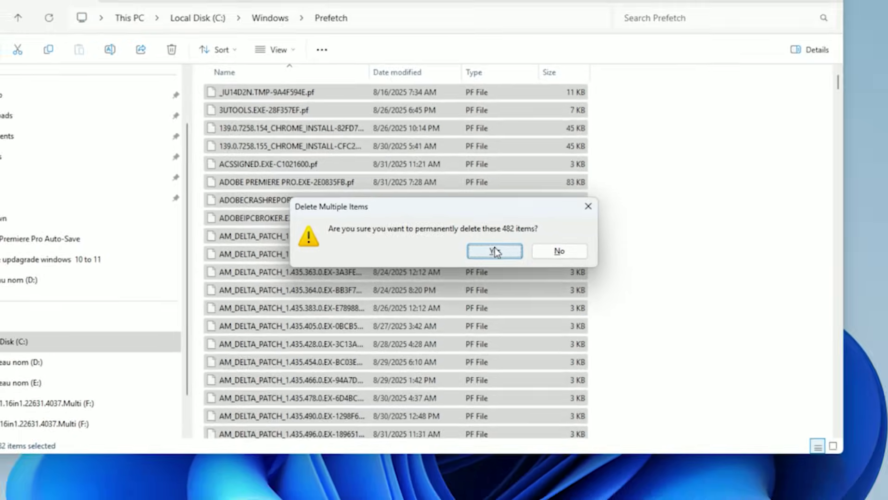
pyautogui.click(515, 253)
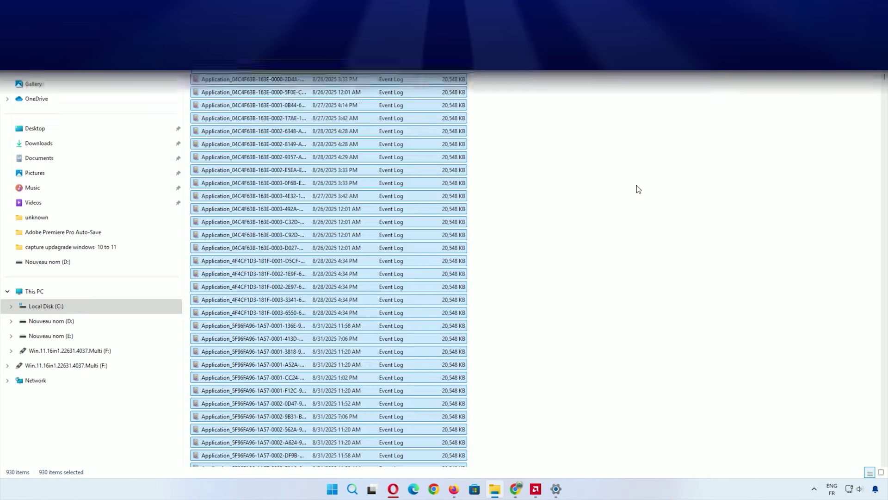
# Permanently delete the 930 Temp items and confirm Disk Cleanup's deletion on drive C:
pyautogui.hotkey('shift', 'Delete')
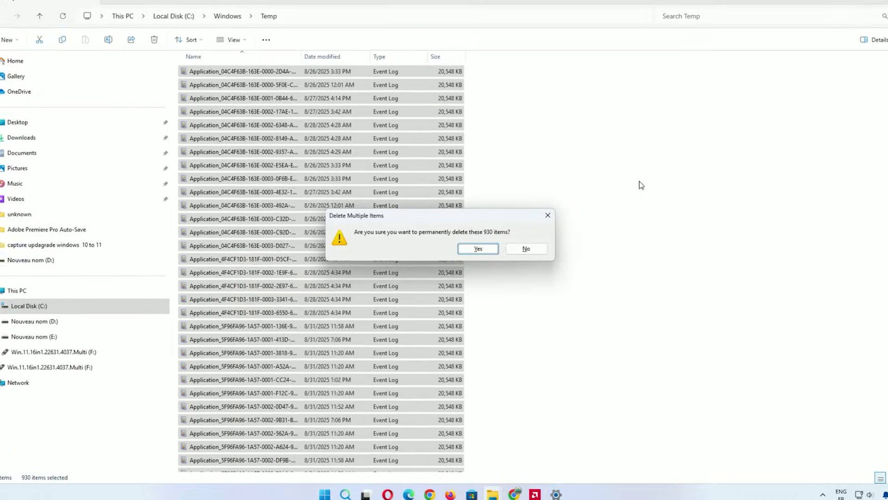
pyautogui.press('Return')
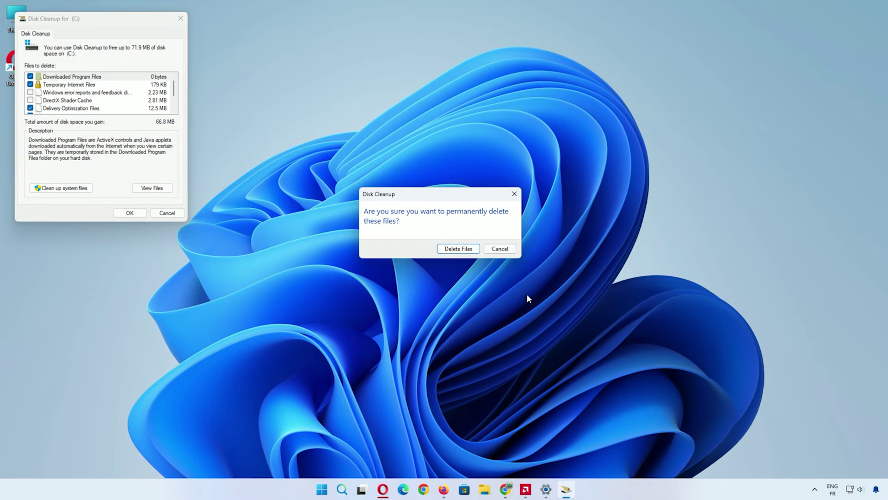
pyautogui.click(460, 249)
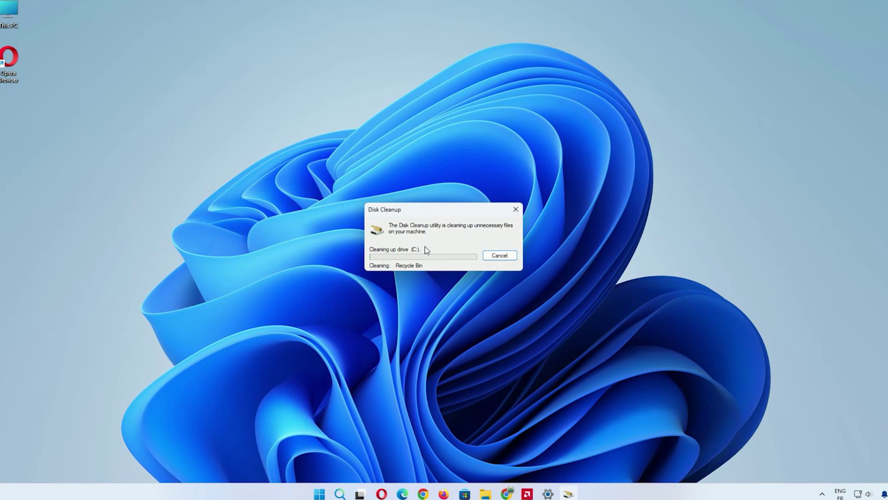